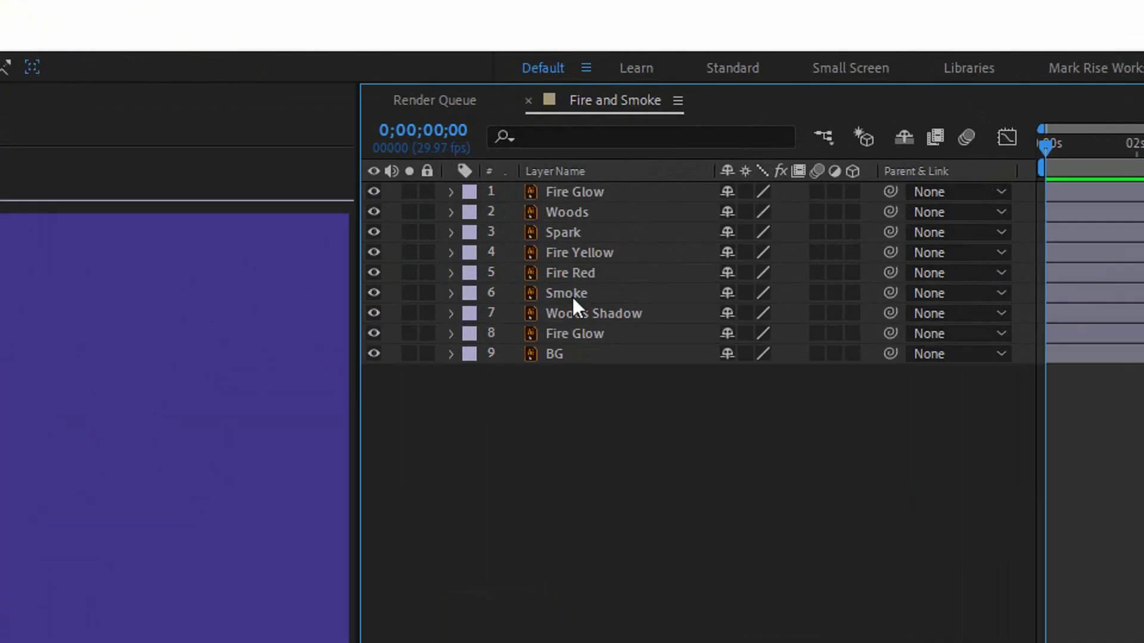
# - Set the opacity of the Smoke layer to 15%
pyautogui.click(654, 147)
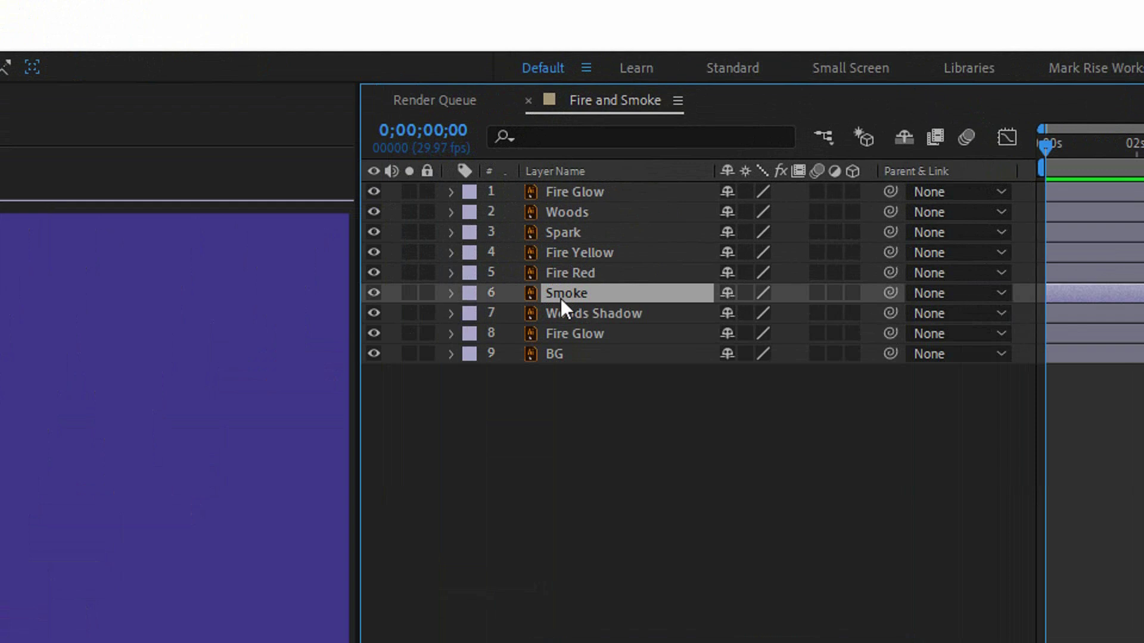
pyautogui.press('t')
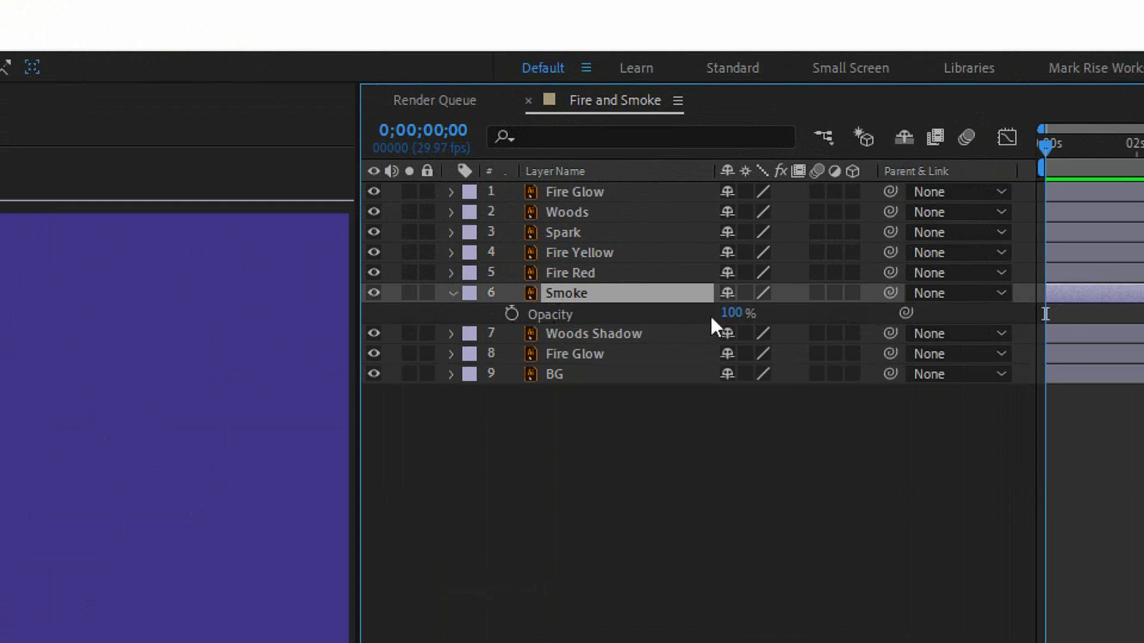
pyautogui.click(741, 313)
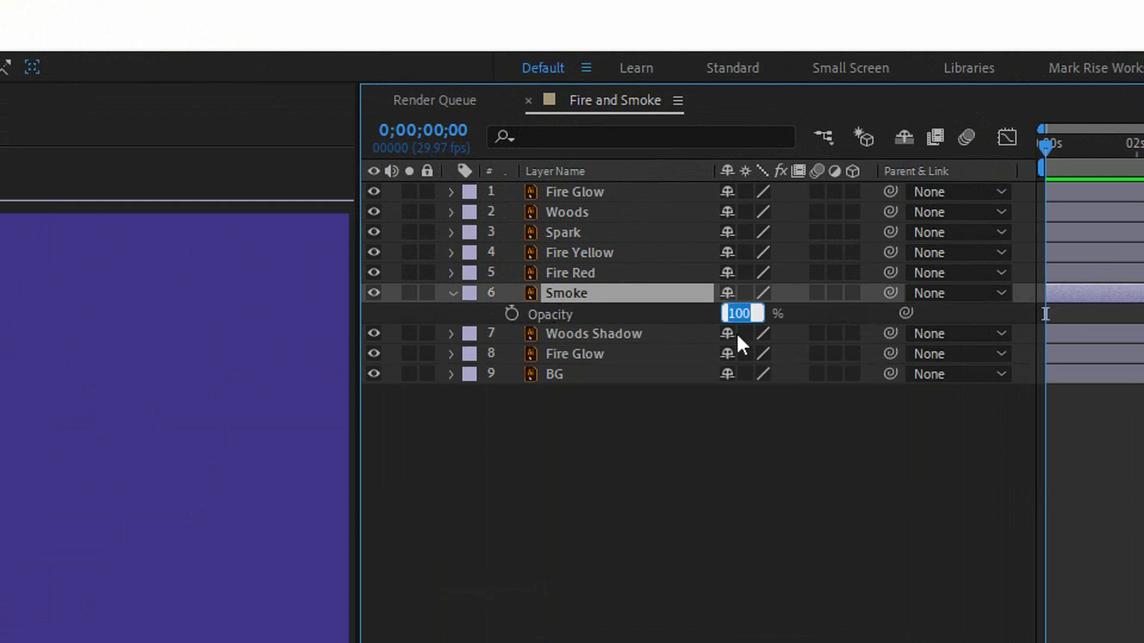
pyautogui.write('15')
pyautogui.press('Return')
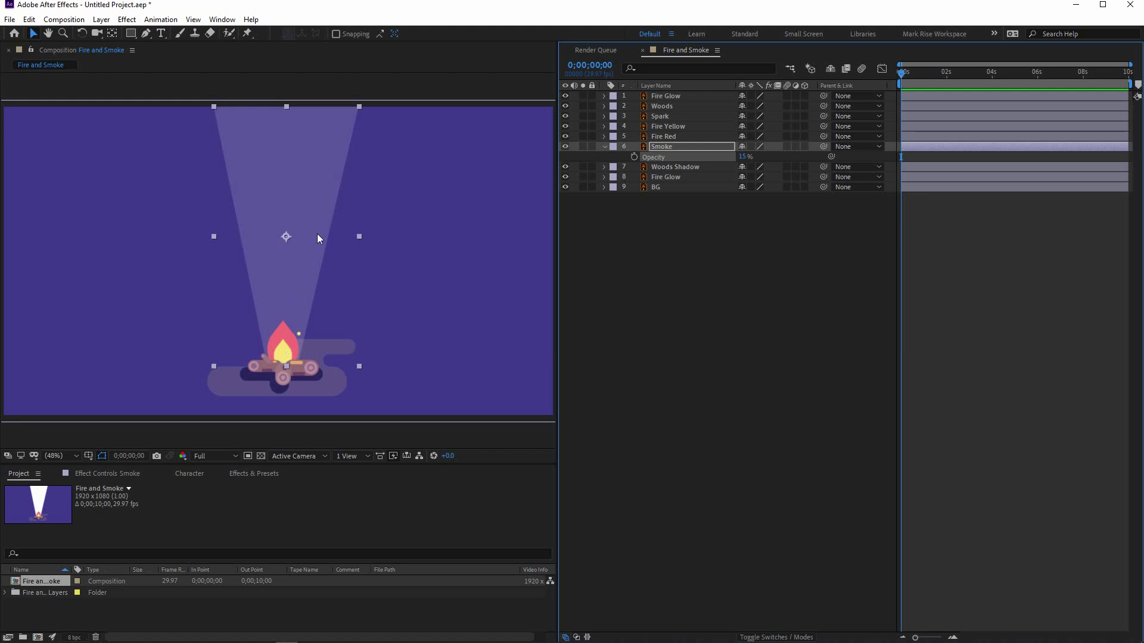
# - Move the Fire Red layer's anchor point down to the base of the flame, where it meets the logs
pyautogui.click(656, 137)
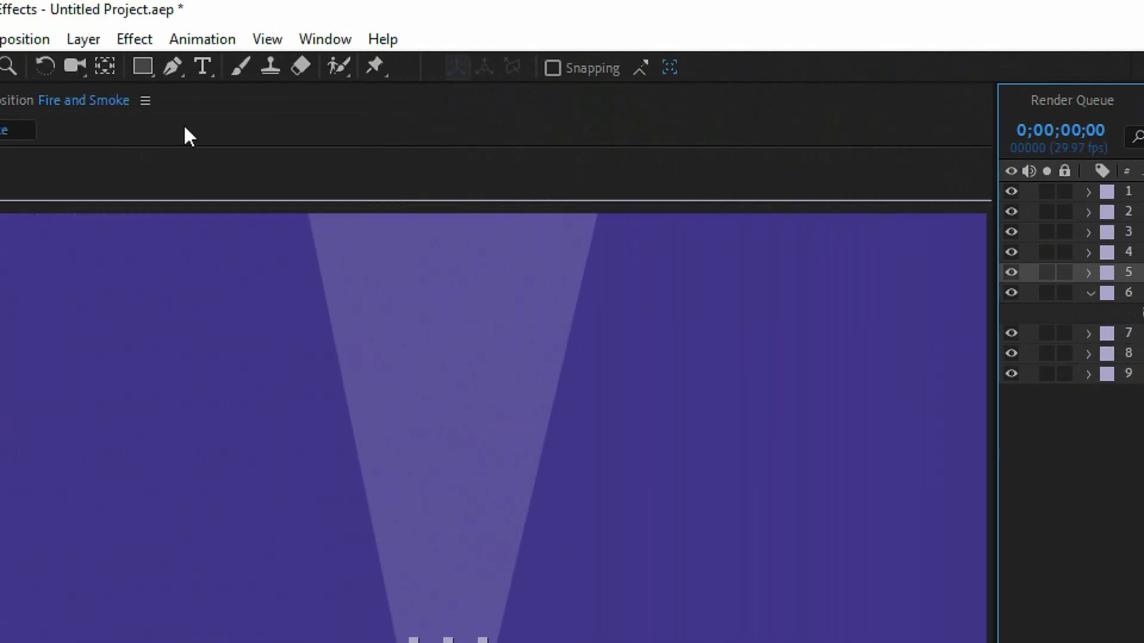
pyautogui.click(105, 65)
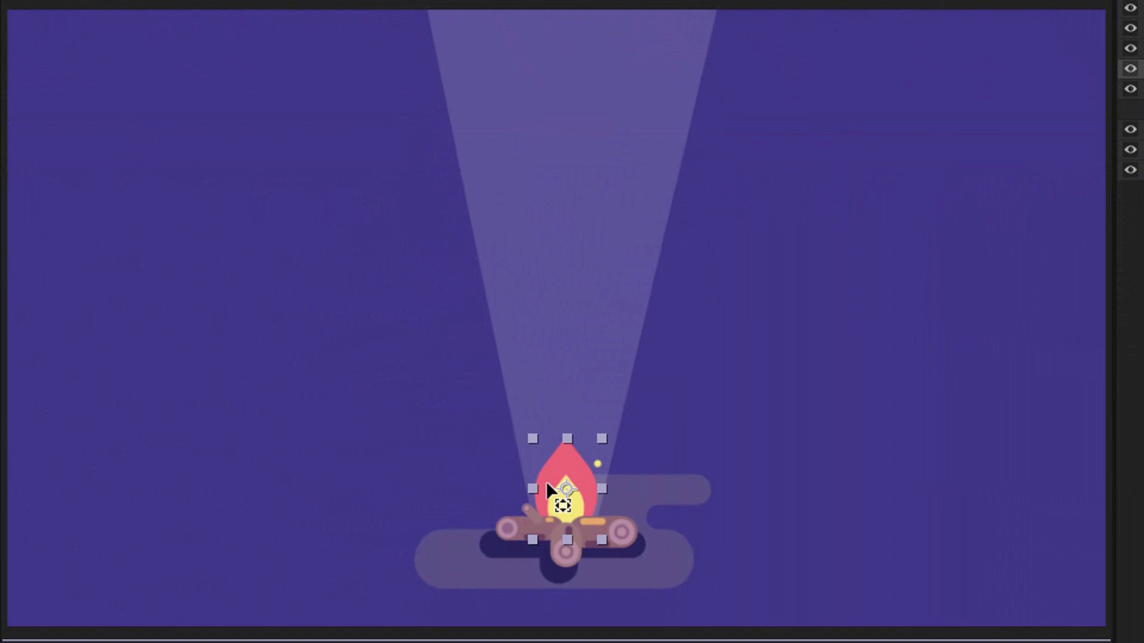
pyautogui.click(151, 485)
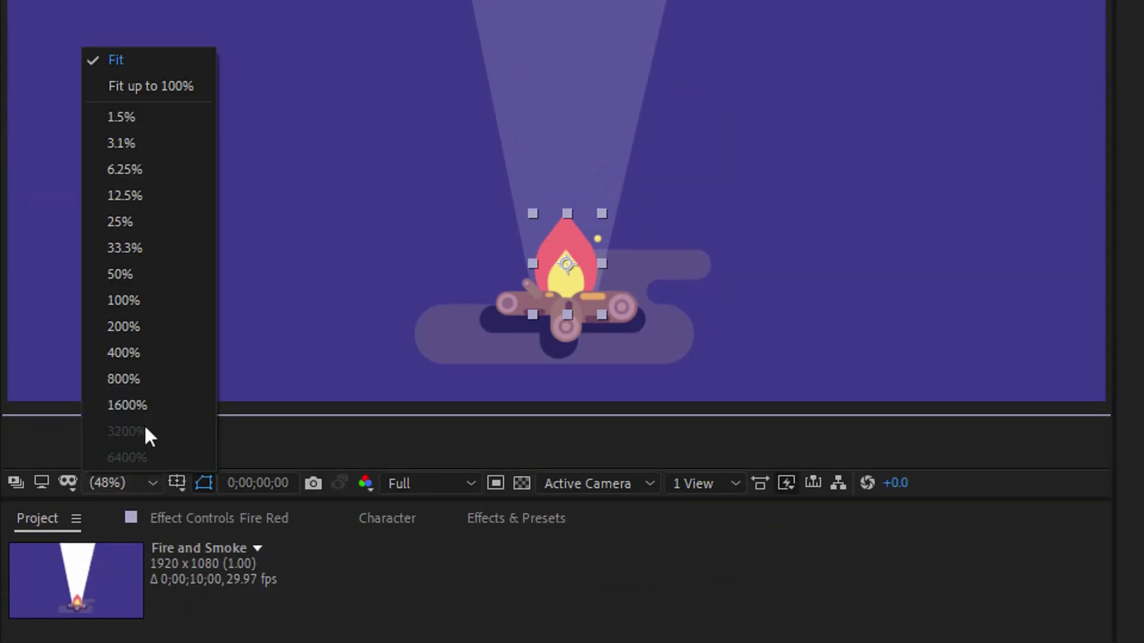
pyautogui.click(132, 301)
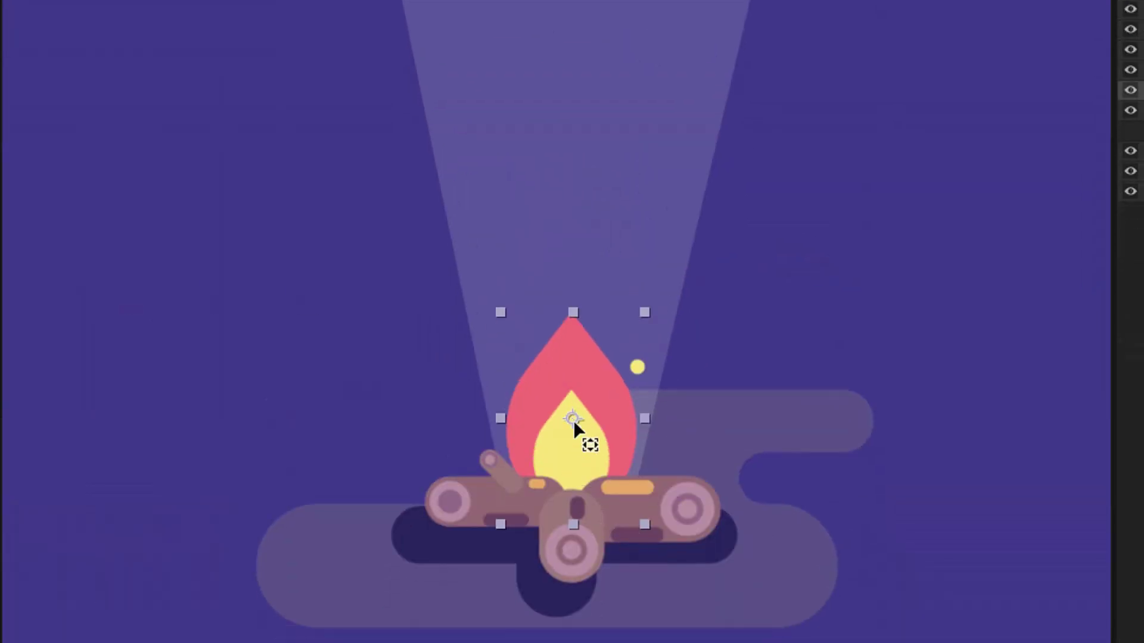
pyautogui.moveTo(570, 416); pyautogui.dragTo(570, 492)
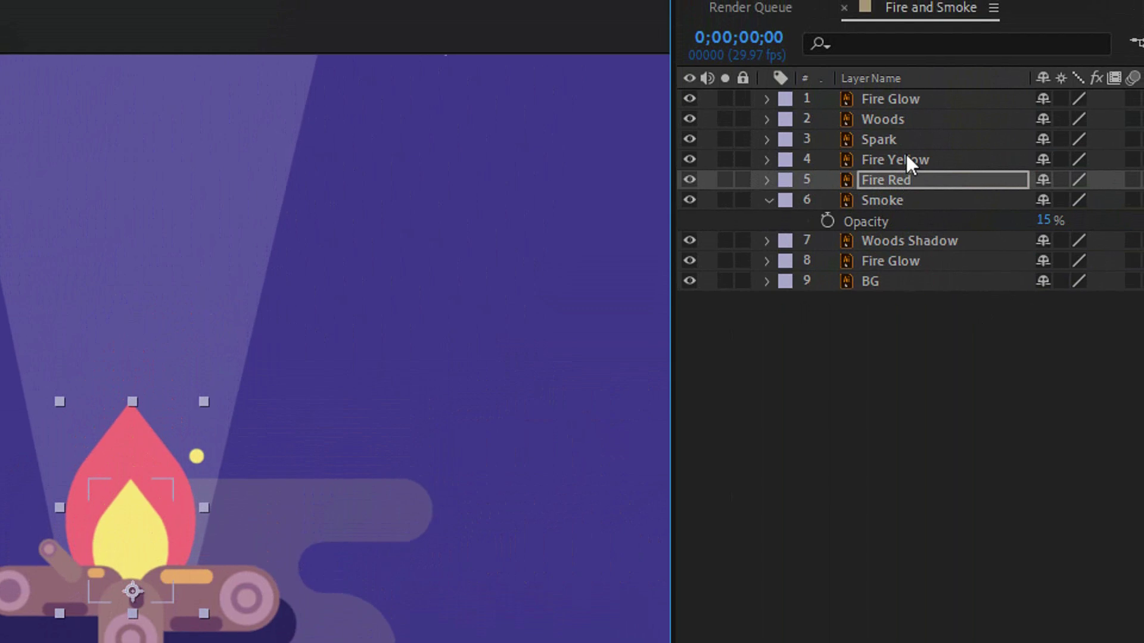
# - Move the Fire Yellow layer's anchor point down to the base of the yellow flame
pyautogui.click(912, 53)
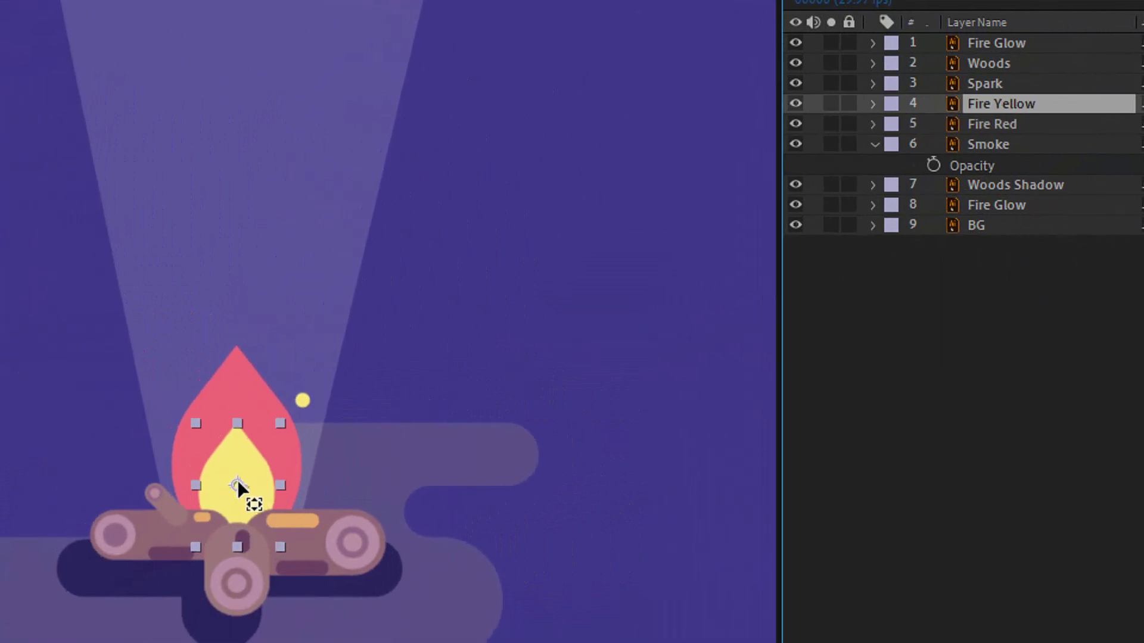
pyautogui.moveTo(115, 546); pyautogui.dragTo(113, 598)
pyautogui.moveTo(238, 481); pyautogui.dragTo(238, 480)
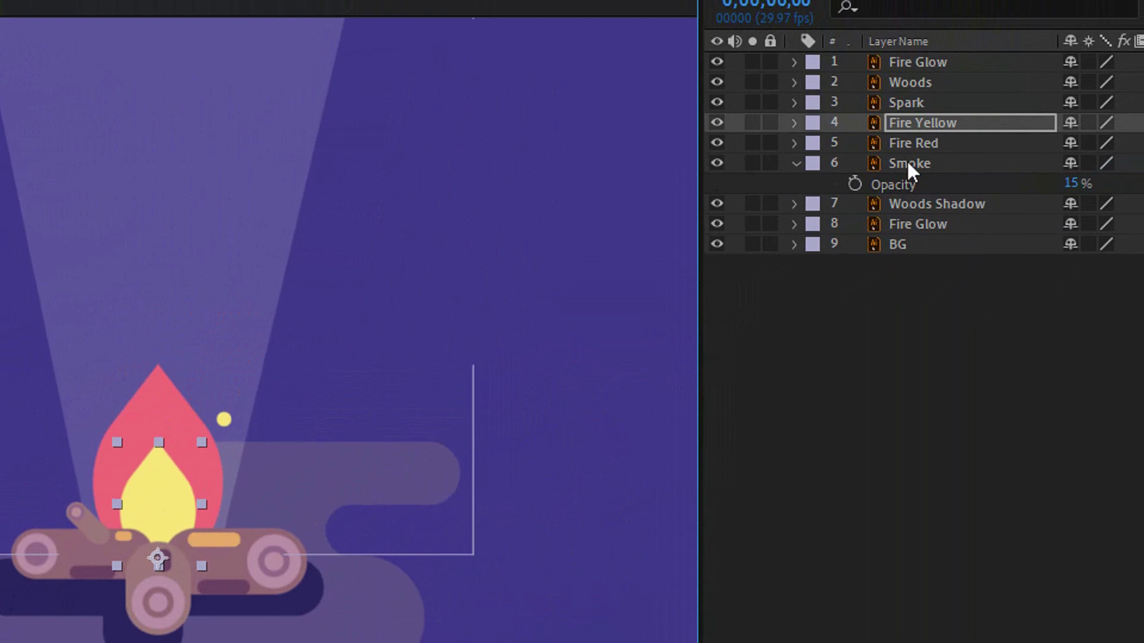
# - Move the Smoke layer's anchor point down to the base of the smoke beam, behind the logs
pyautogui.click(908, 164)
pyautogui.moveTo(152, 25); pyautogui.dragTo(153, 532)
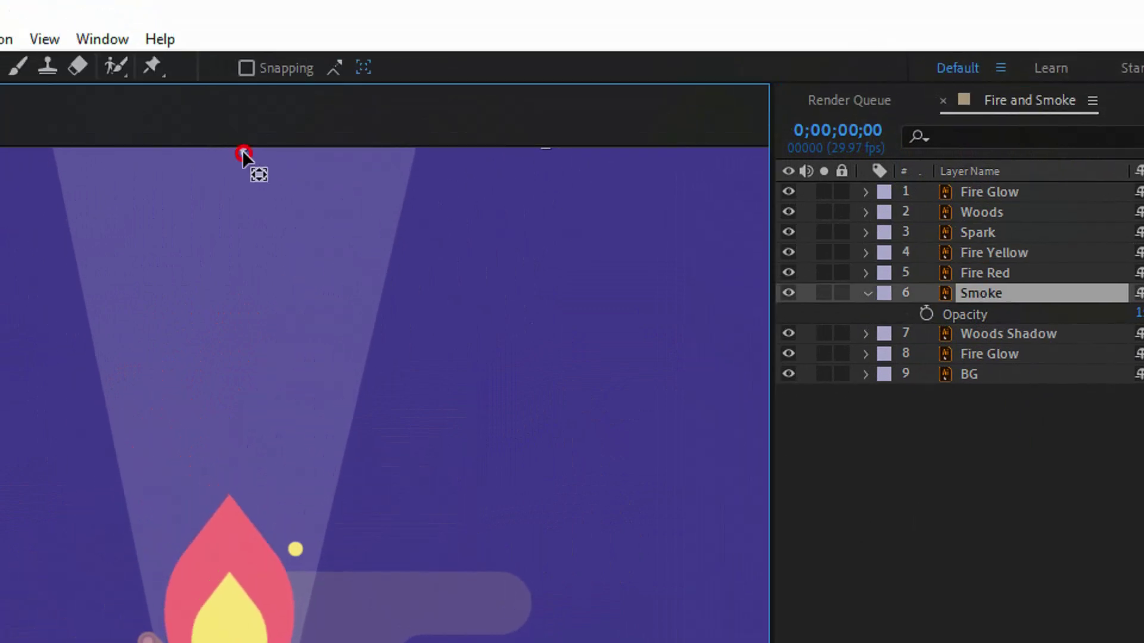
pyautogui.moveTo(237, 488); pyautogui.dragTo(238, 517)
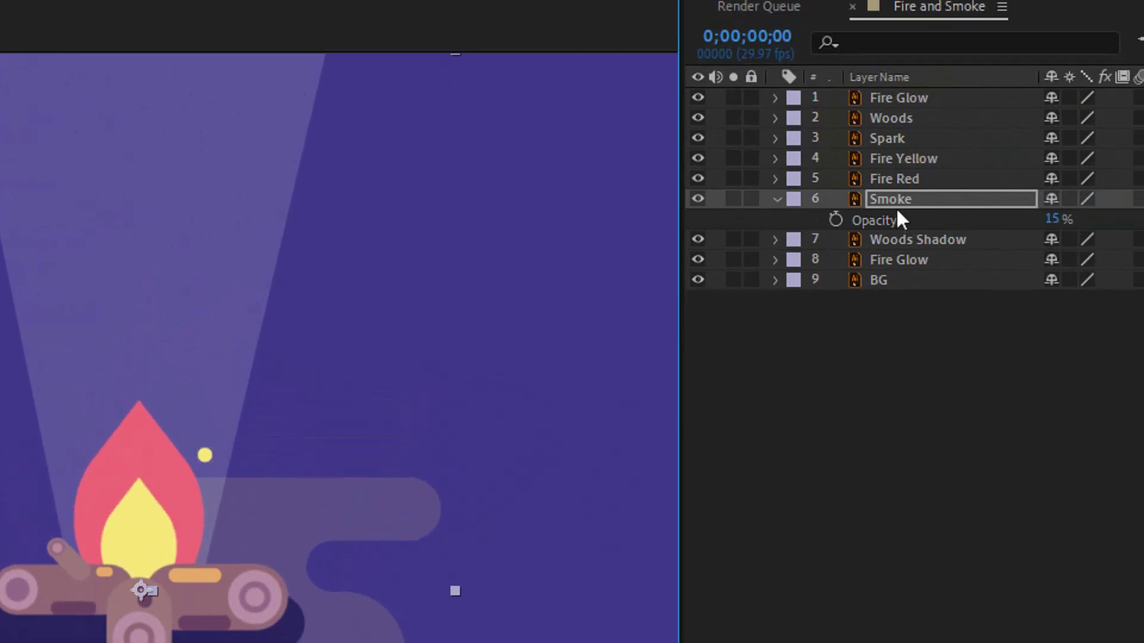
# - Create shapes from the Smoke, Fire Red and Fire Yellow vector layers
pyautogui.keyDown('ctrl'); pyautogui.click(881, 179); pyautogui.keyUp('ctrl')
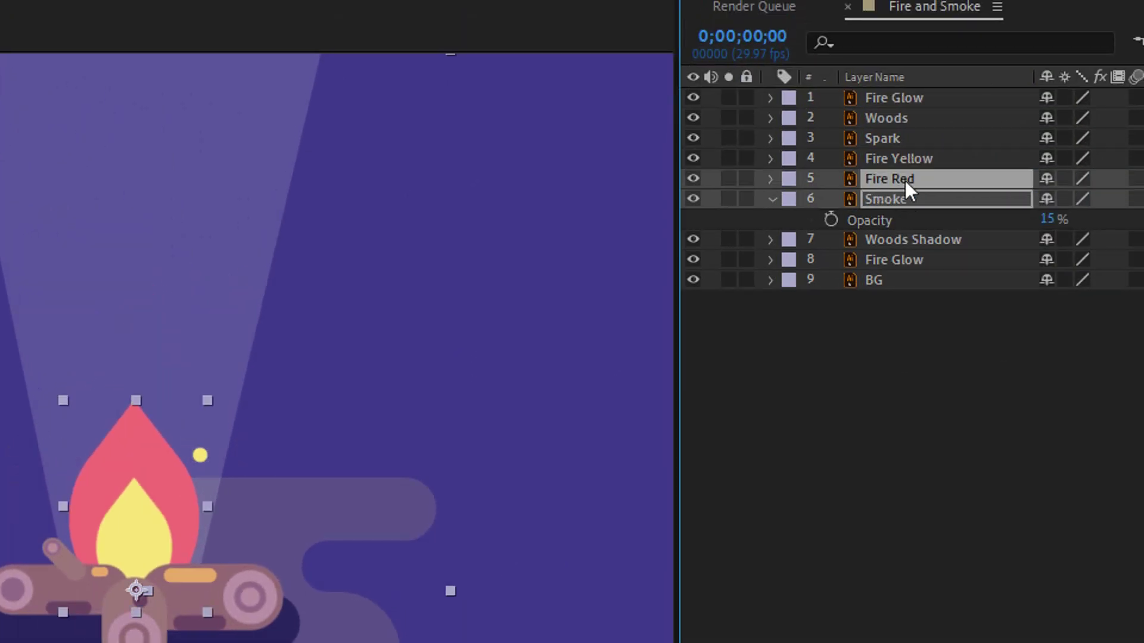
pyautogui.keyDown('ctrl'); pyautogui.click(858, 159); pyautogui.keyUp('ctrl')
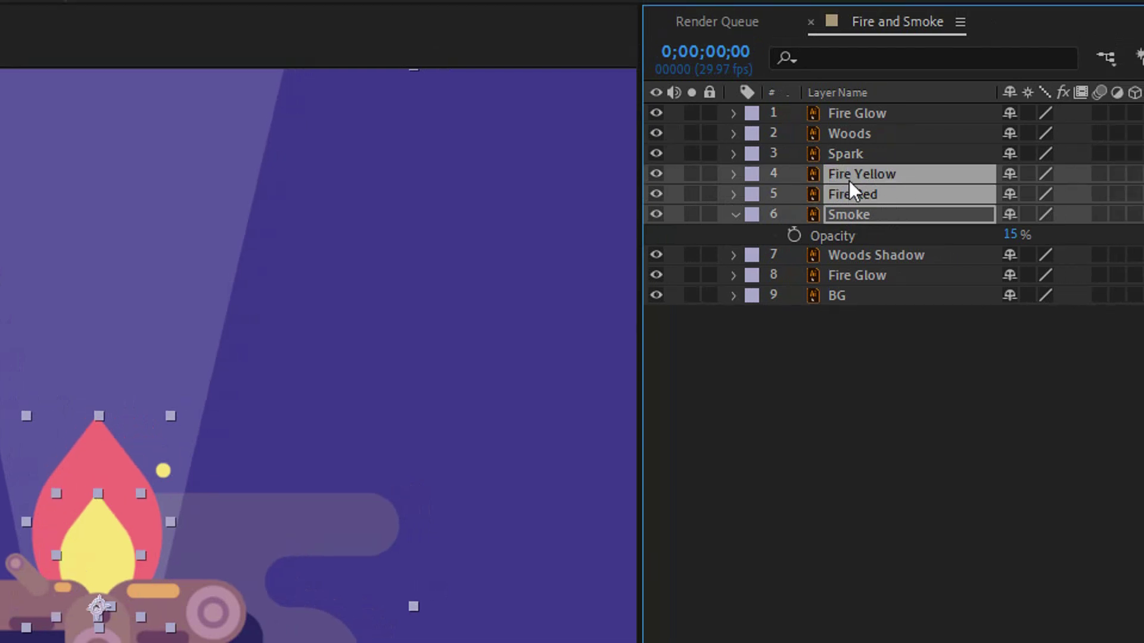
pyautogui.rightClick(849, 180)
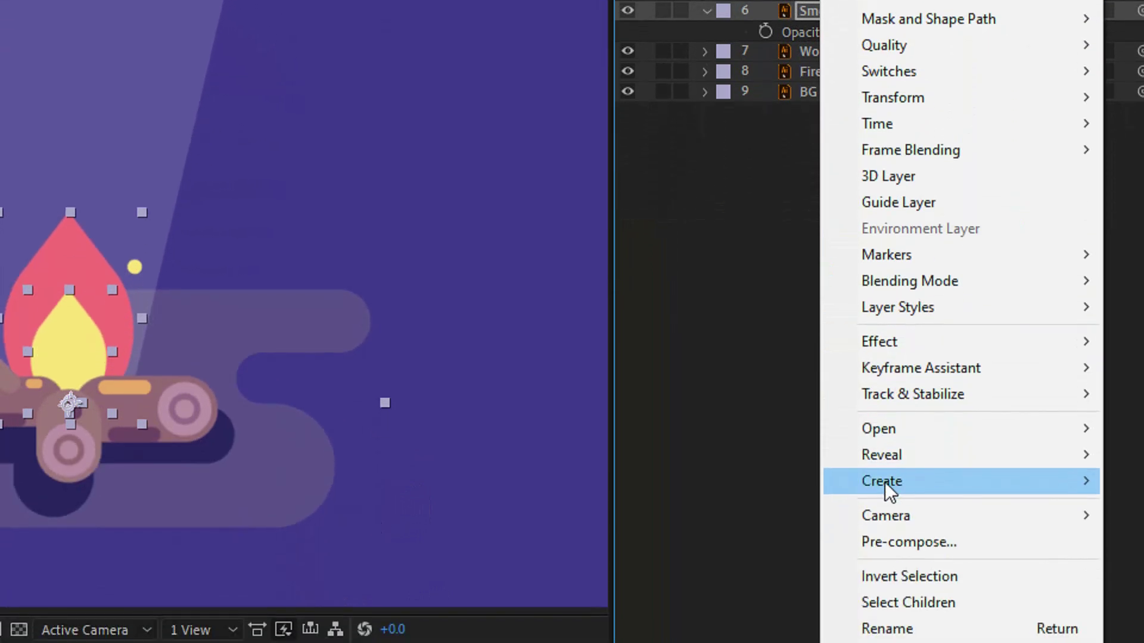
pyautogui.moveTo(945, 482)
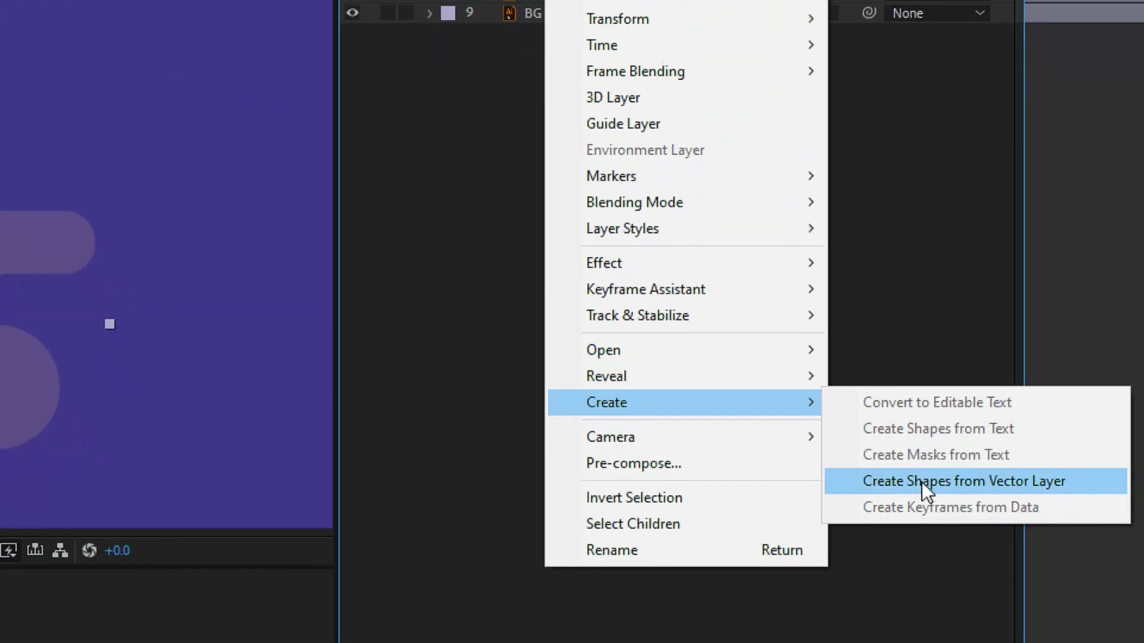
pyautogui.click(977, 482)
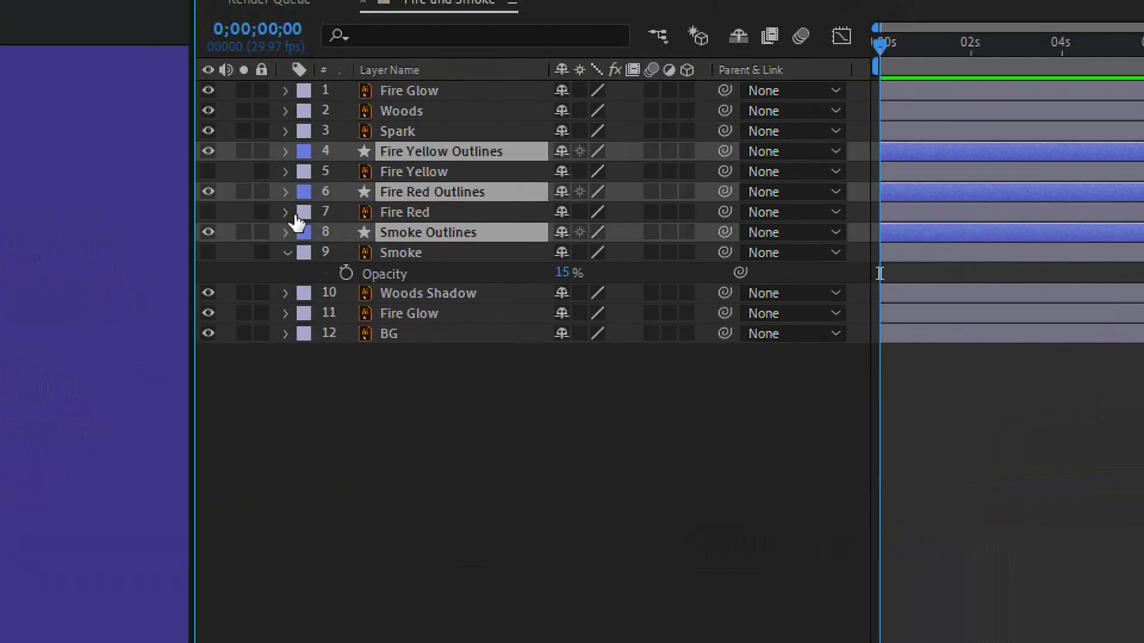
# - Stack the three outline layers together above the originals and delete the original Fire Yellow, Fire Red and Smoke layers
pyautogui.click(304, 190)
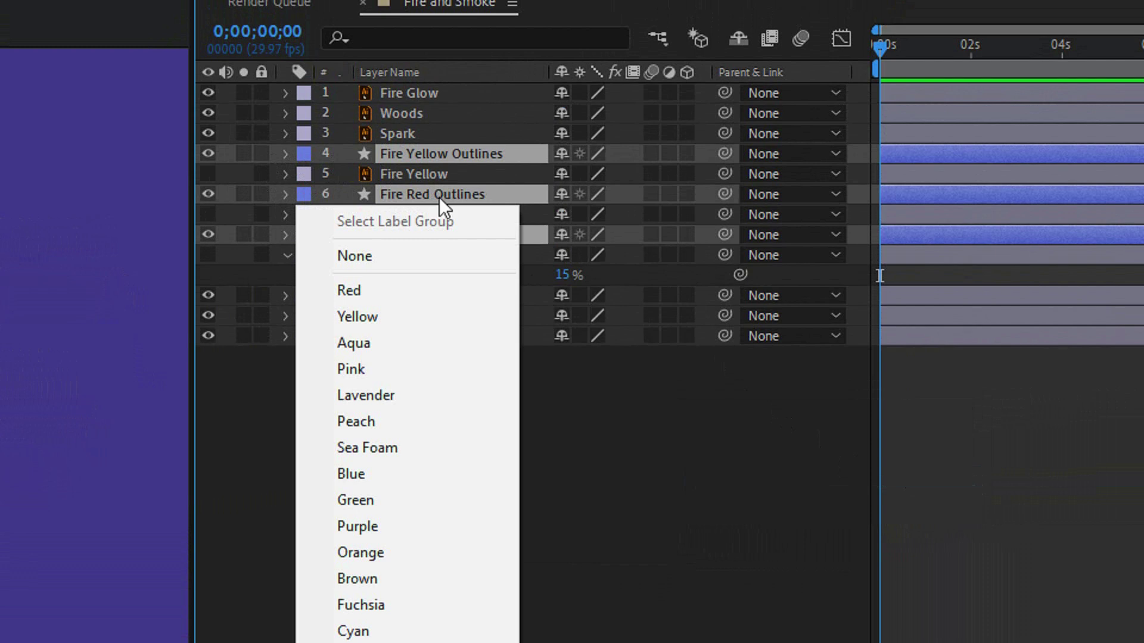
pyautogui.moveTo(438, 197); pyautogui.dragTo(441, 170)
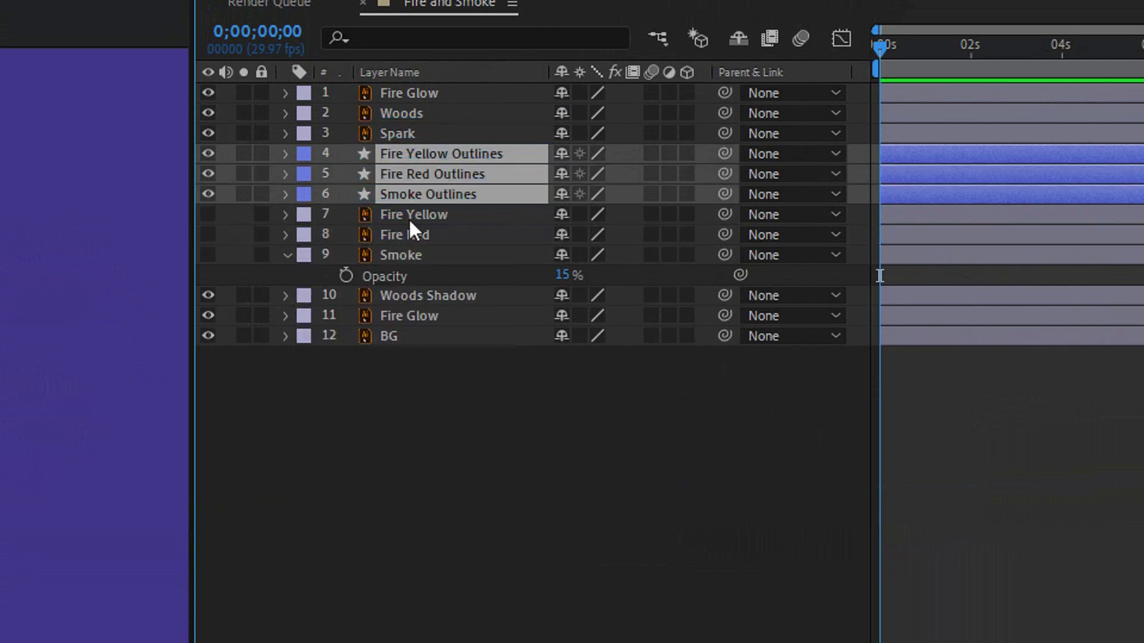
pyautogui.click(406, 219)
pyautogui.keyDown('shift'); pyautogui.click(397, 255); pyautogui.keyUp('shift')
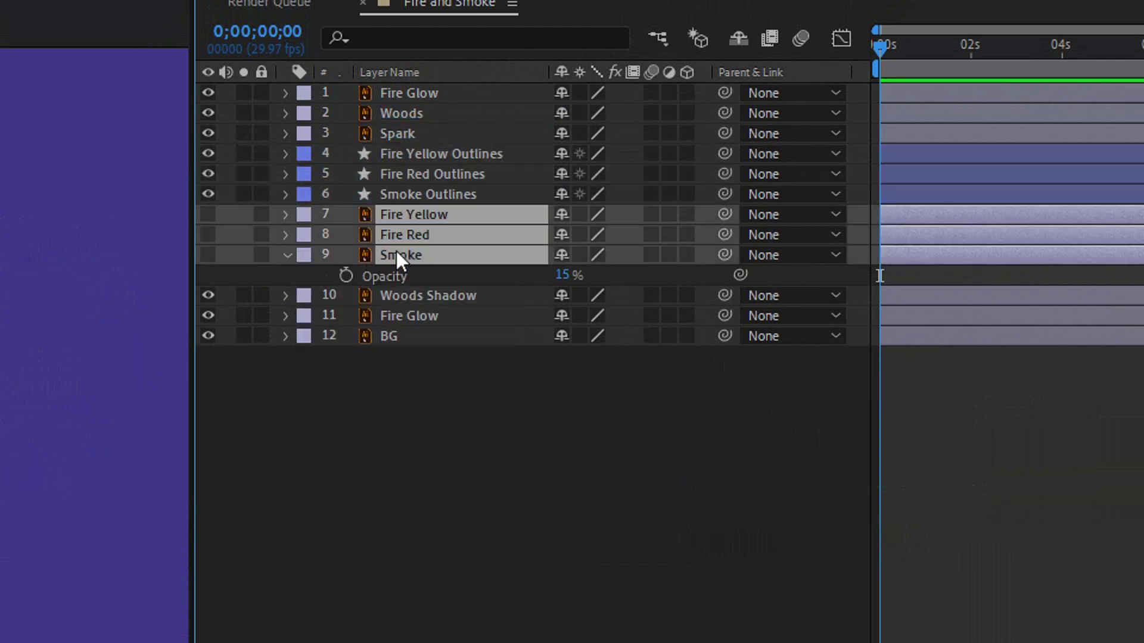
pyautogui.press('Delete')
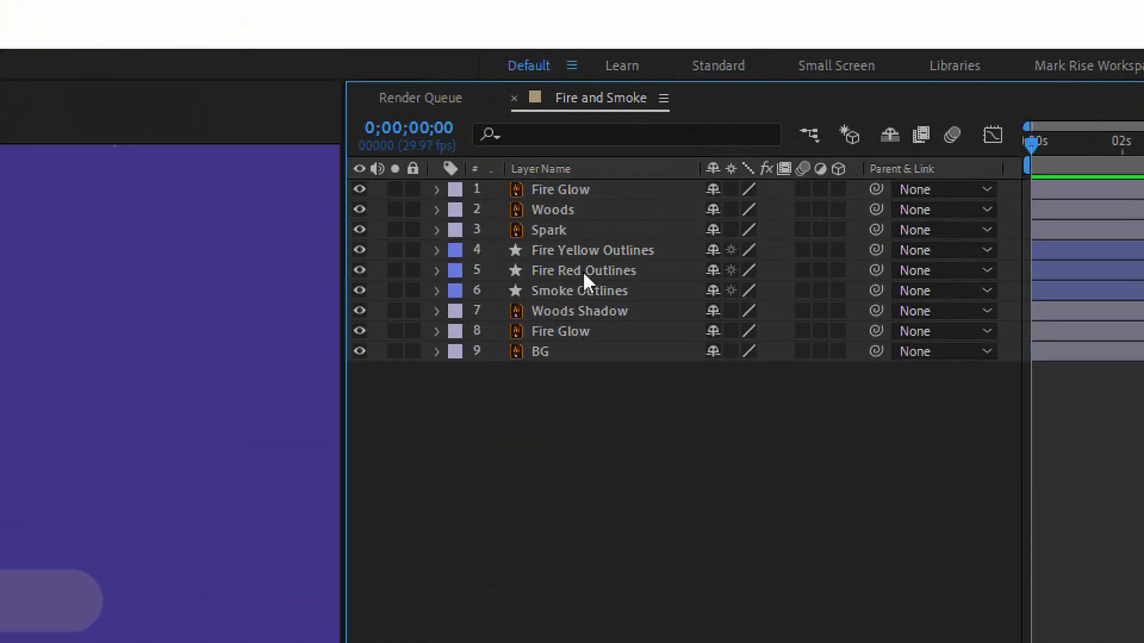
# - Apply the Wave Warp distortion effect to the Fire Red Outlines layer
pyautogui.click(586, 272)
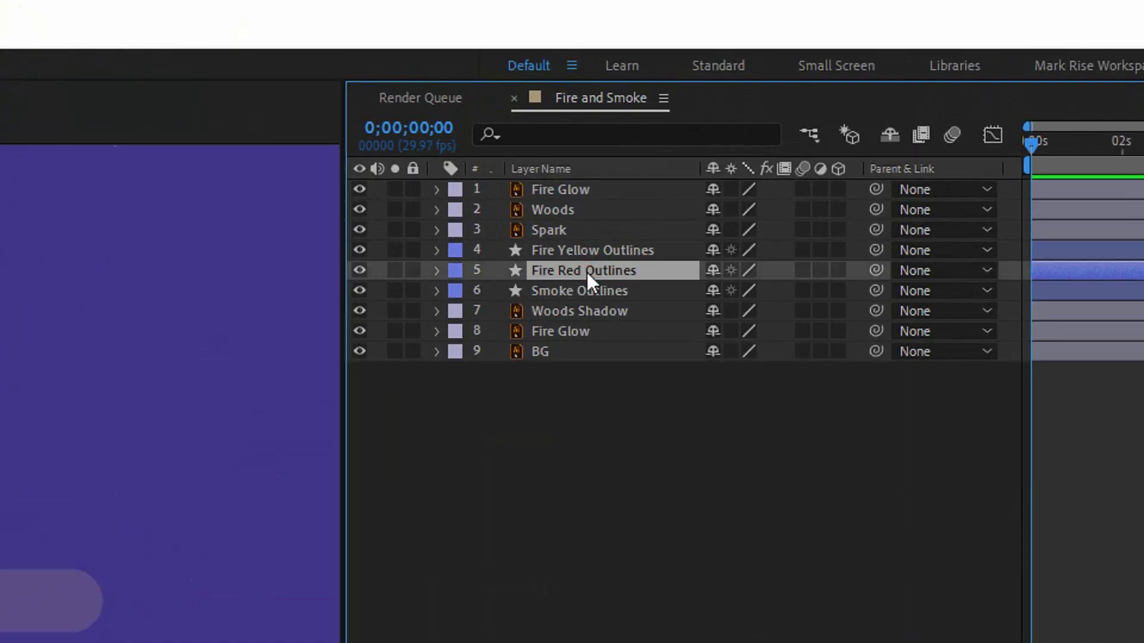
pyautogui.rightClick(588, 273)
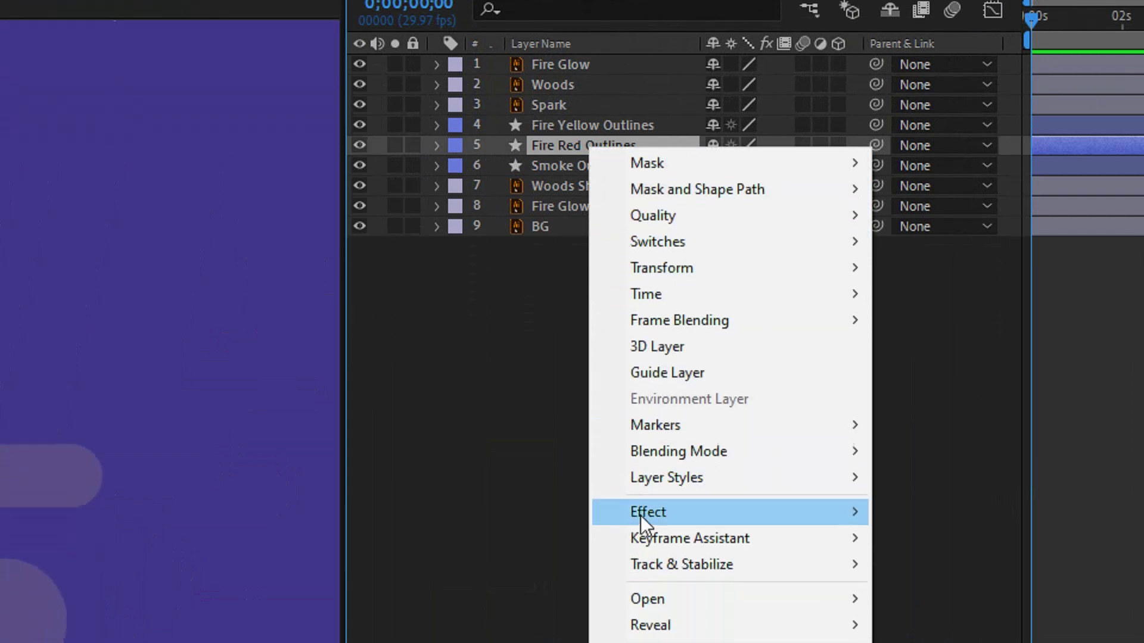
pyautogui.moveTo(645, 469)
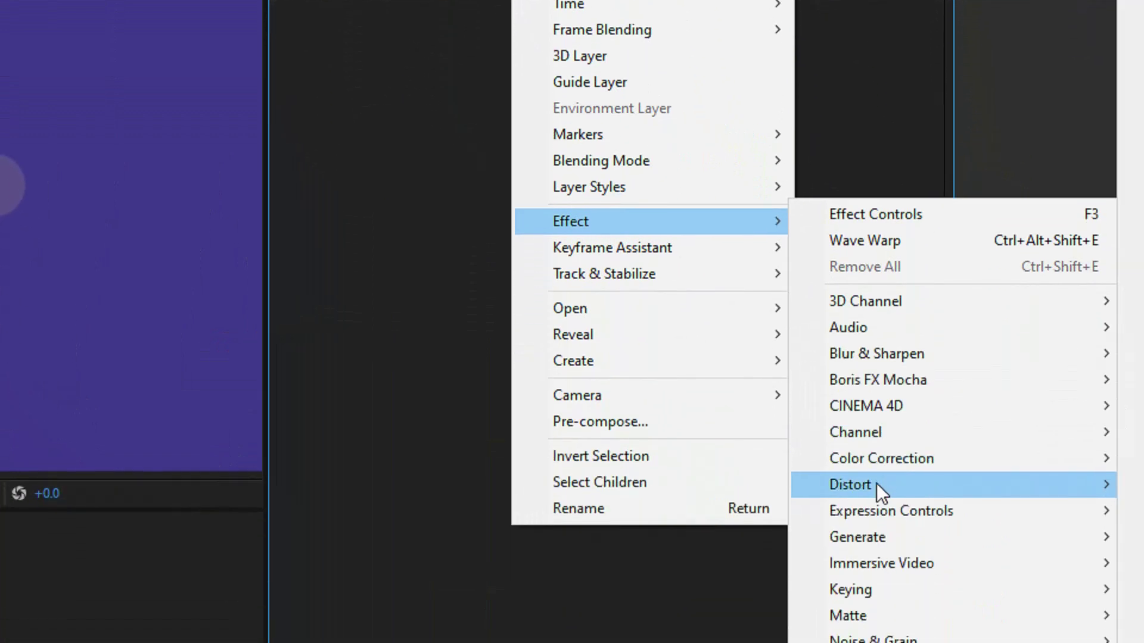
pyautogui.moveTo(877, 484)
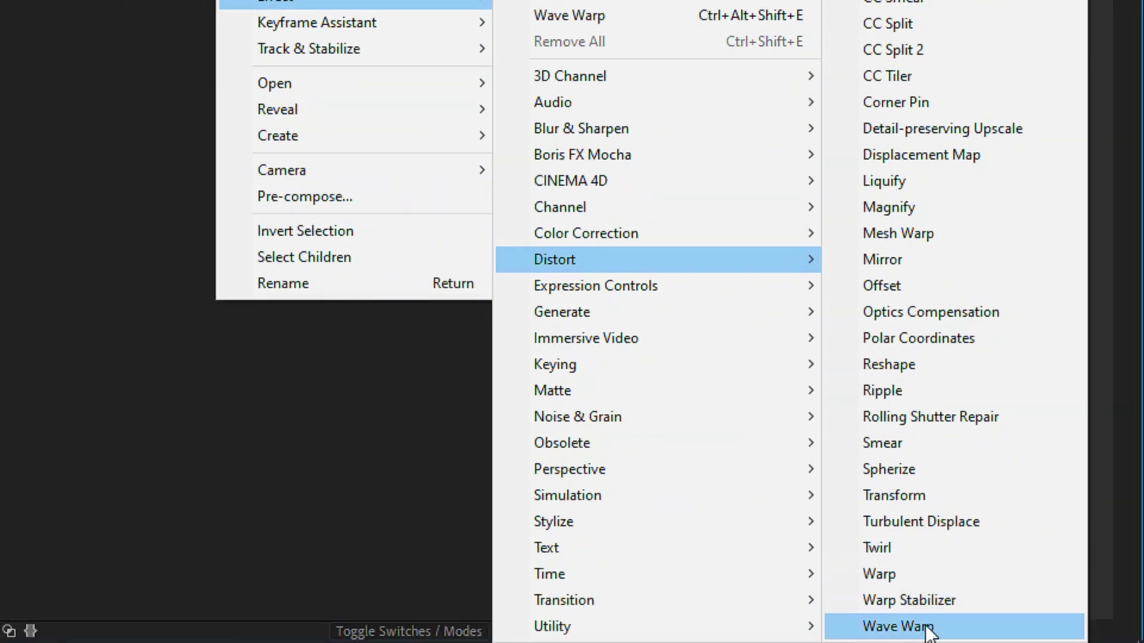
pyautogui.click(951, 633)
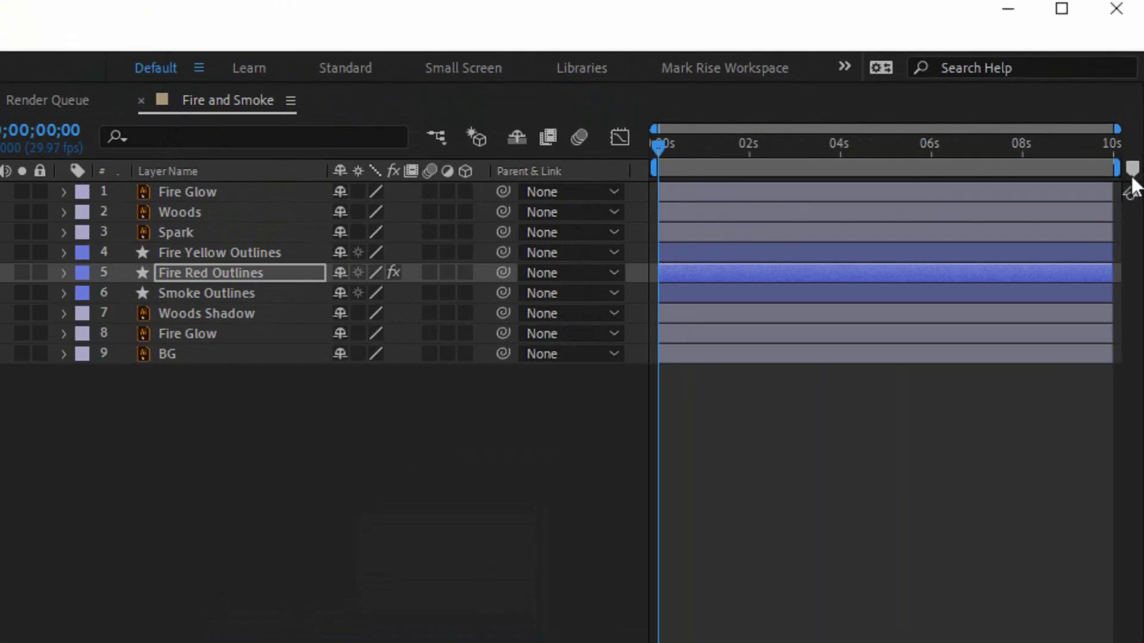
# - Shorten the composition's work area so that it ends at about 2 seconds
pyautogui.moveTo(1116, 169); pyautogui.dragTo(745, 168)
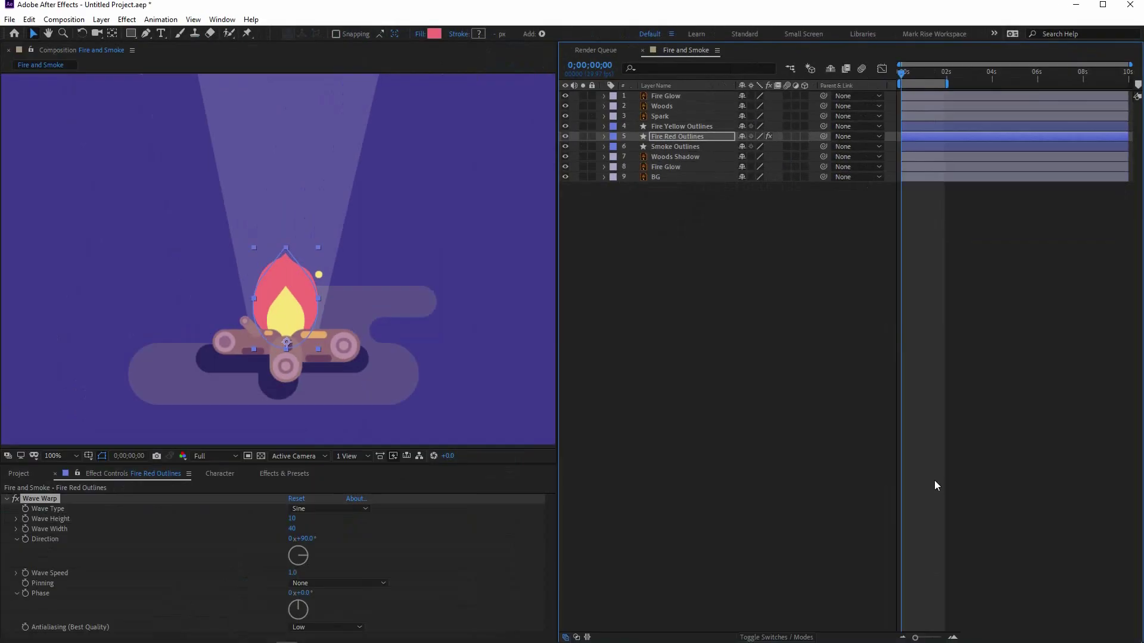
pyautogui.click(952, 637)
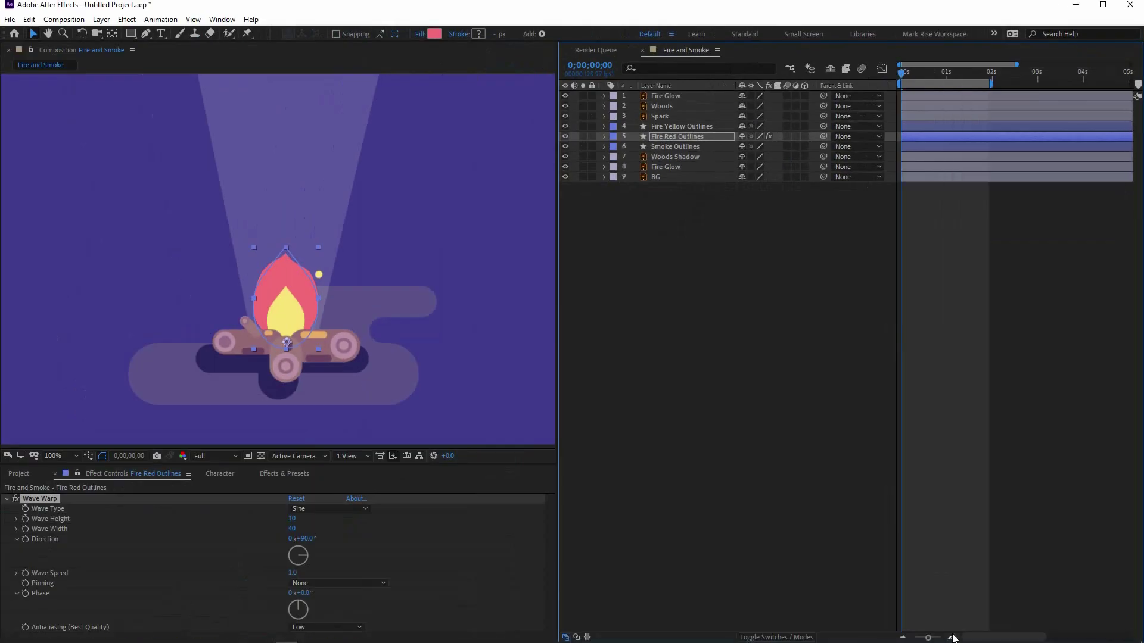
pyautogui.click(952, 637)
pyautogui.moveTo(1080, 85); pyautogui.dragTo(1084, 85)
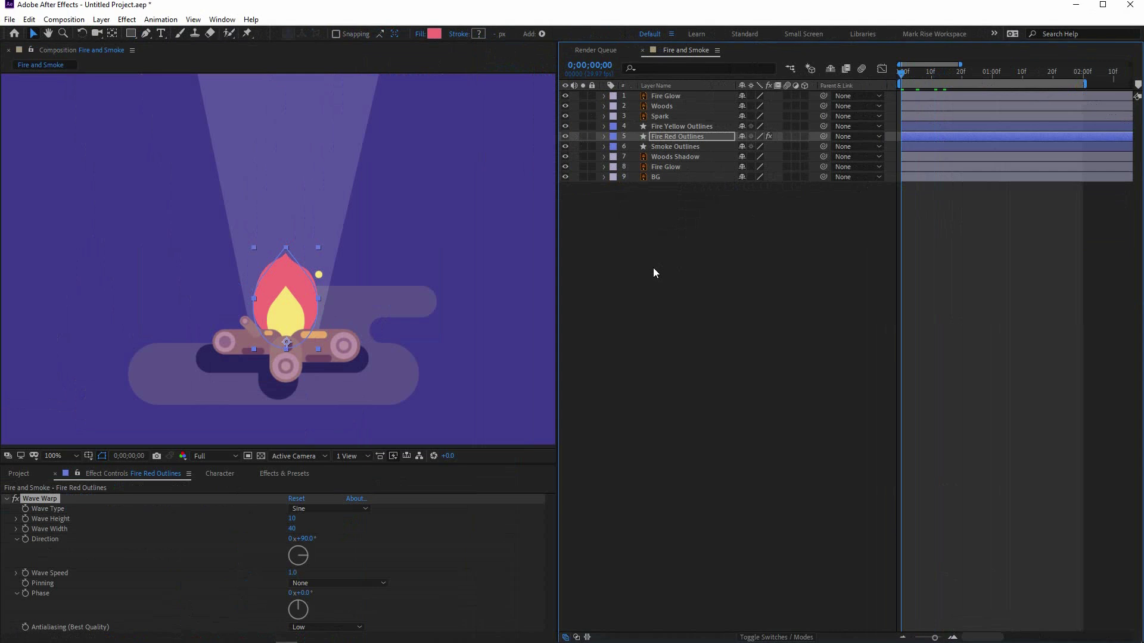
# - Preview the red flame's wave motion and return the playhead to the first frame
pyautogui.press('space')
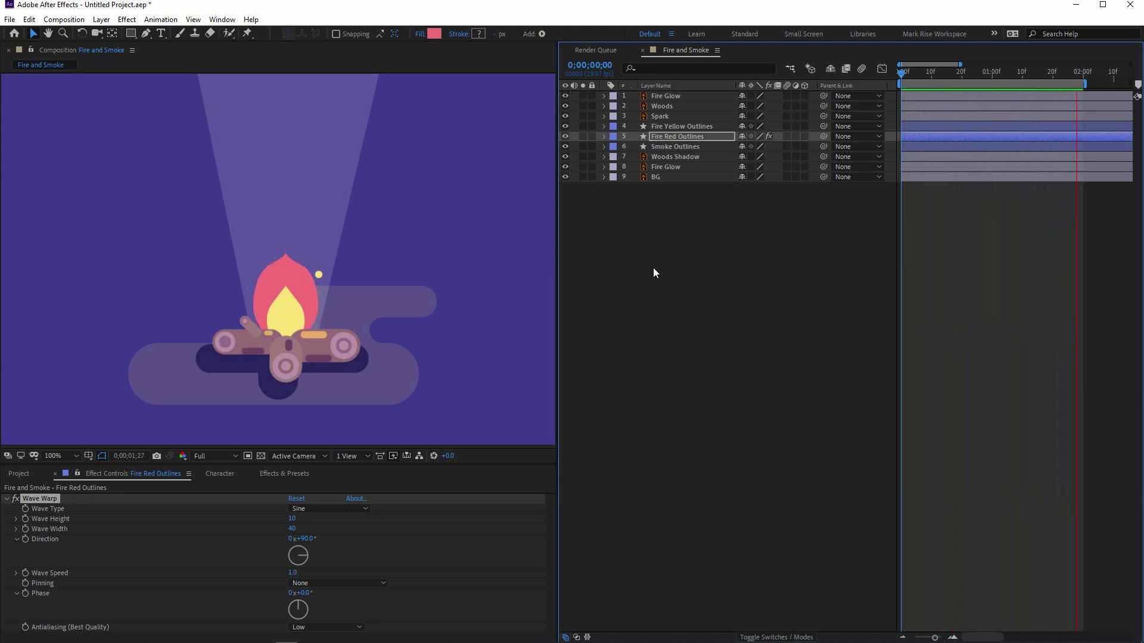
pyautogui.press('space')
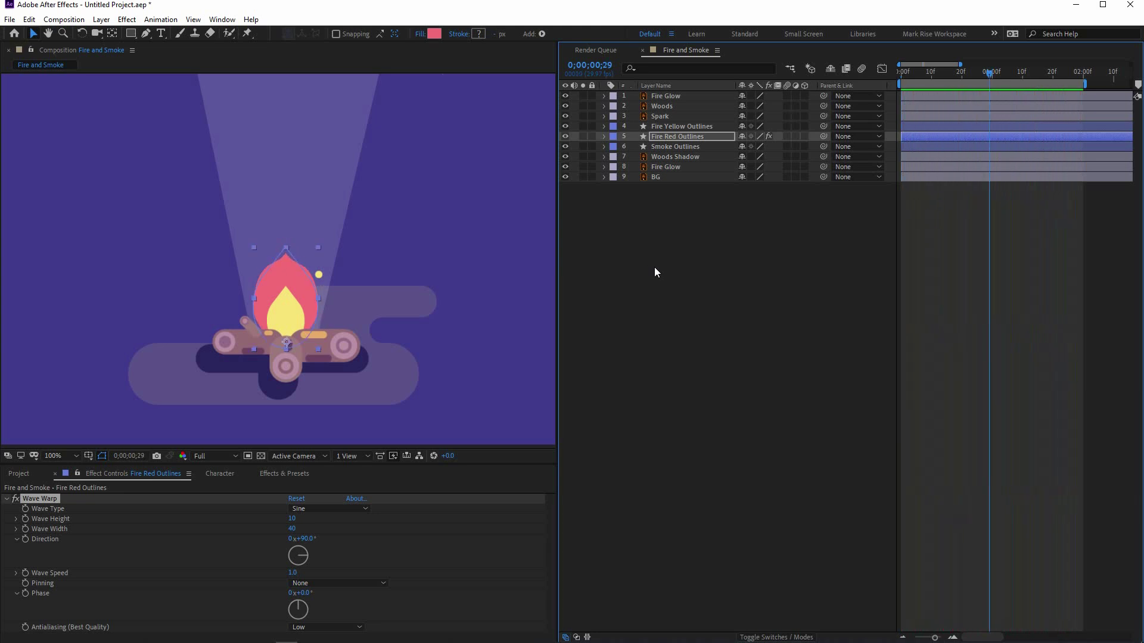
pyautogui.moveTo(910, 73); pyautogui.dragTo(900, 73)
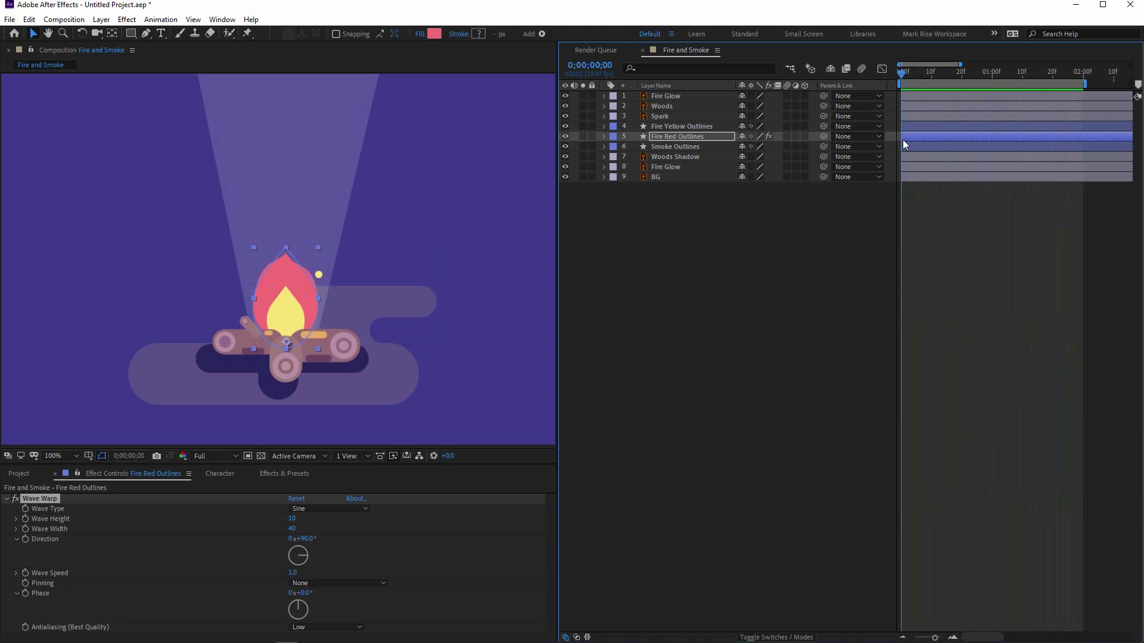